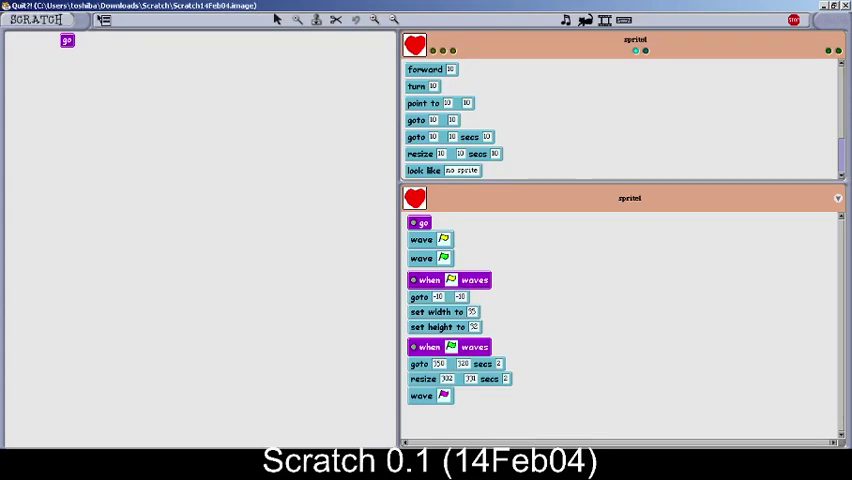
# Discard the sample project through the file menu's 'open…' and confirm Yes
pyautogui.click(104, 20)
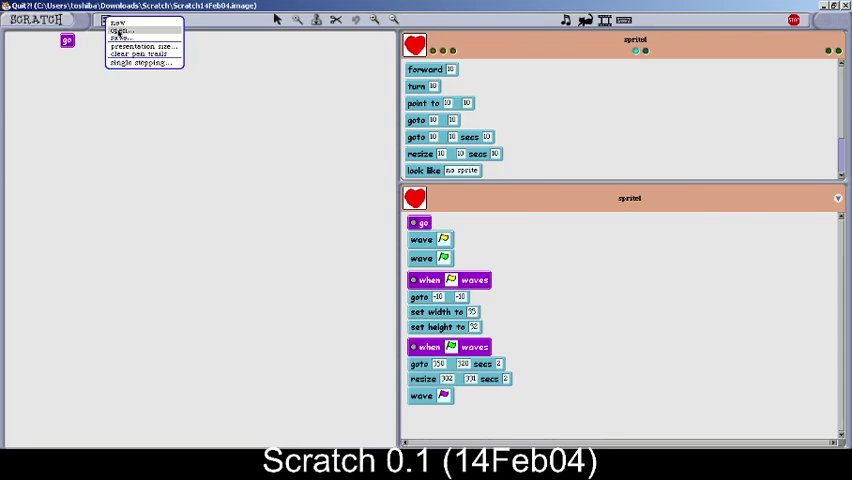
pyautogui.click(118, 30)
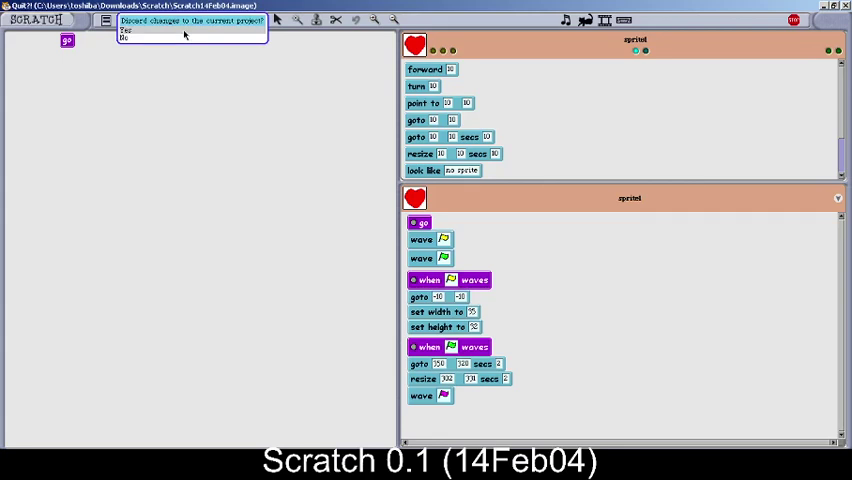
pyautogui.click(125, 30)
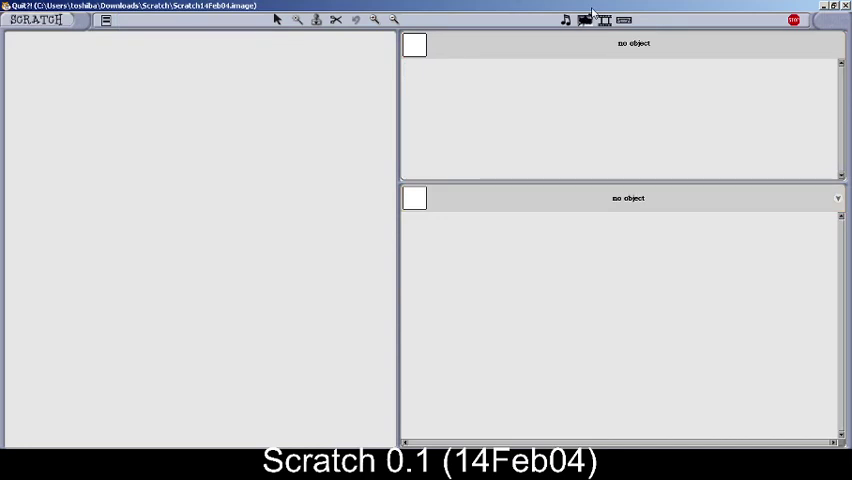
# Show the new cat sprite's scripts, then open its costume with 'edit image'
pyautogui.rightClick(262, 112)
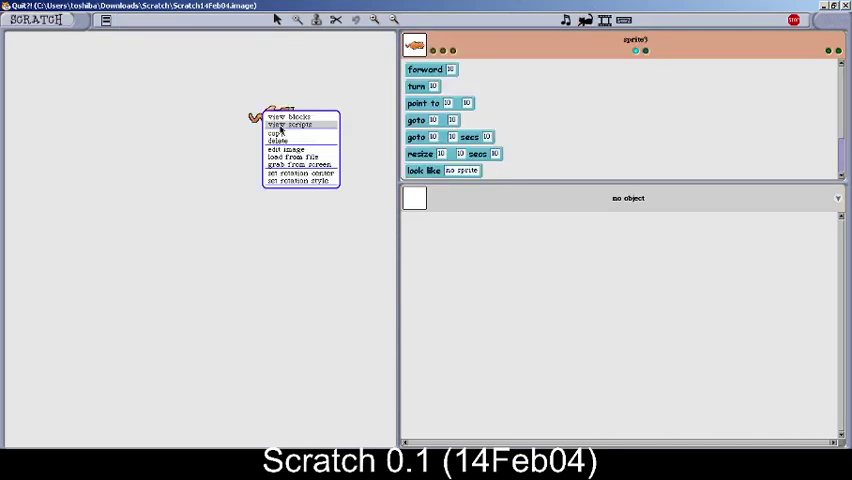
pyautogui.click(285, 125)
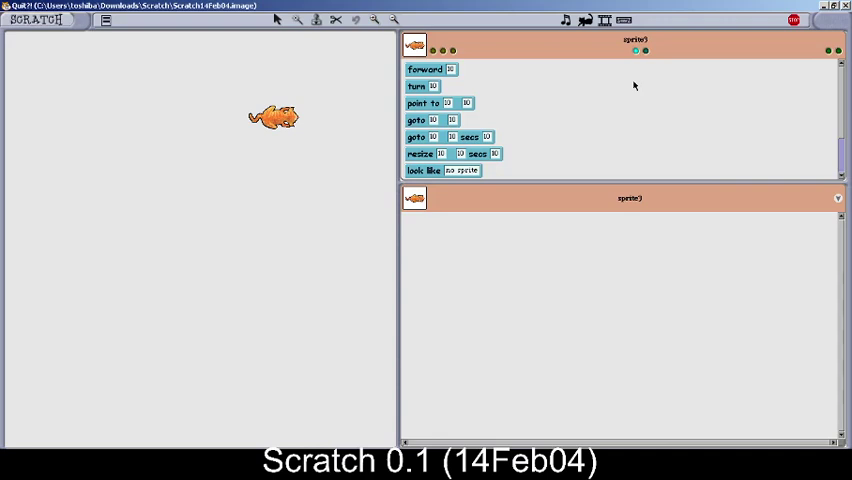
pyautogui.rightClick(285, 118)
pyautogui.click(305, 150)
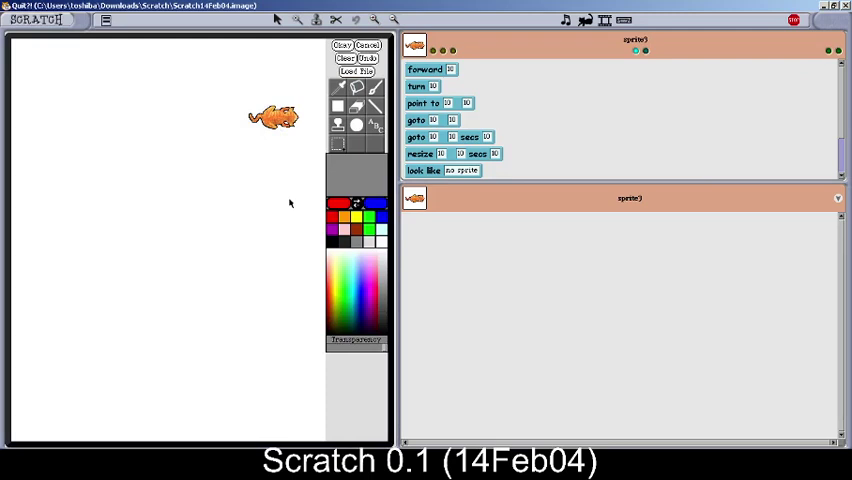
# Clear the cat drawing and paint a thick black horizontal line as the paddle
pyautogui.click(341, 45)
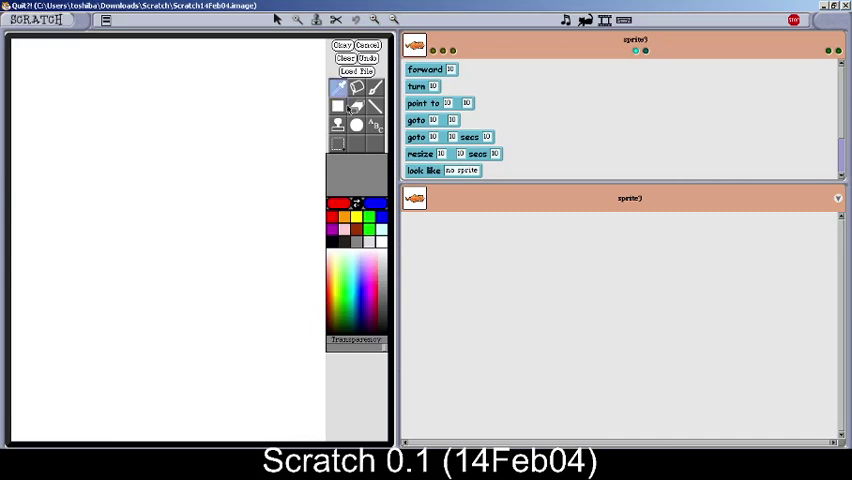
pyautogui.click(374, 106)
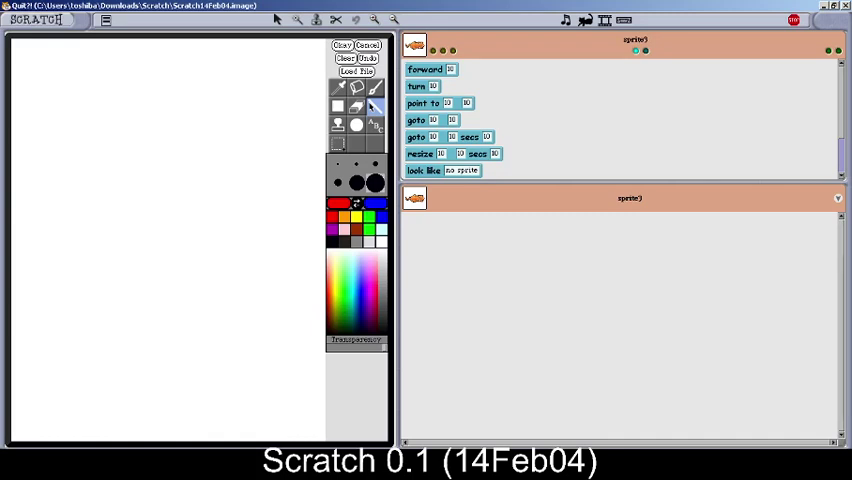
pyautogui.moveTo(100, 301); pyautogui.dragTo(243, 301)
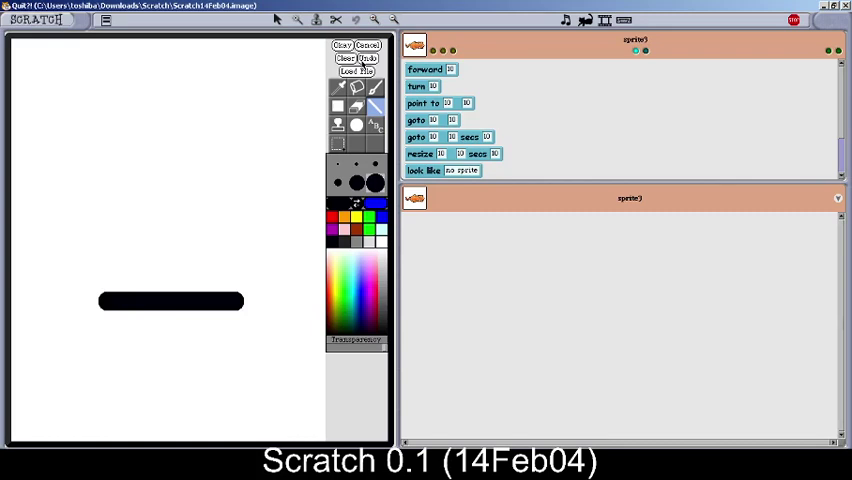
# Apply the bar costume and put 'set x to mouse x' inside the forever loop
pyautogui.click(344, 58)
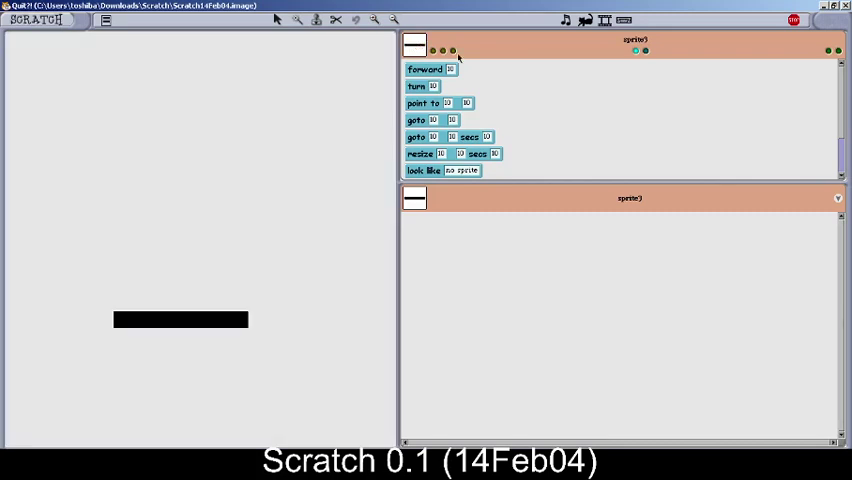
pyautogui.click(443, 50)
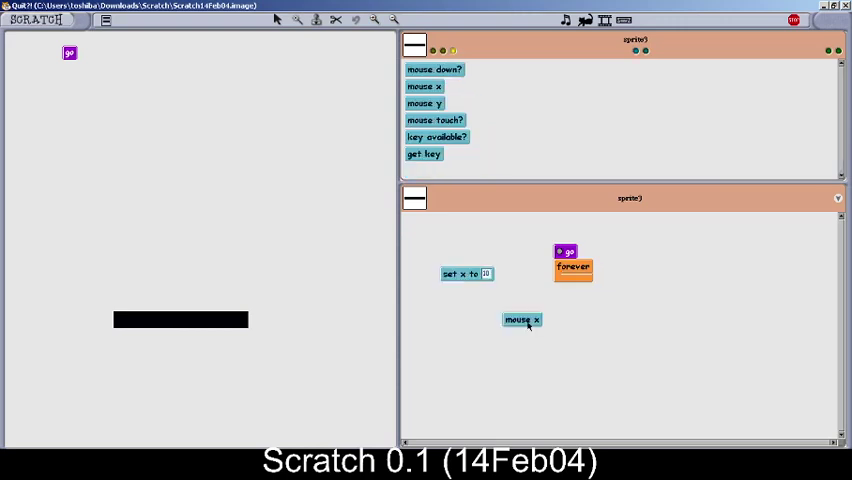
pyautogui.moveTo(529, 325); pyautogui.dragTo(487, 279)
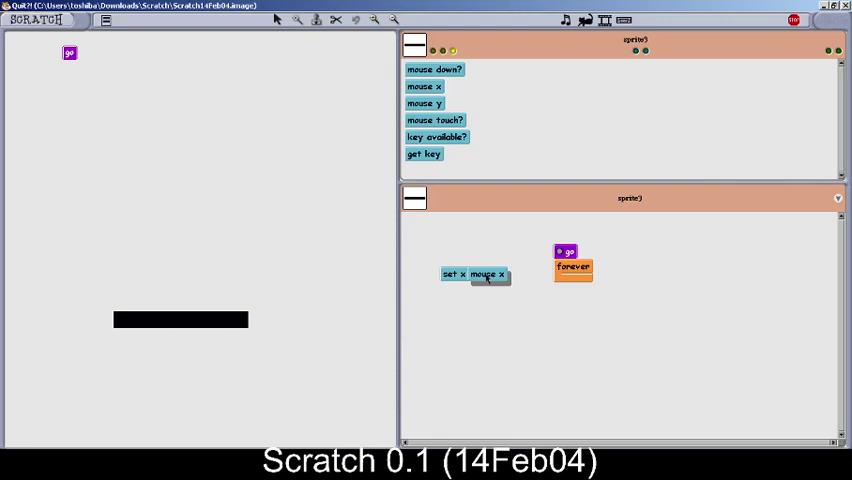
pyautogui.moveTo(487, 278); pyautogui.dragTo(600, 282)
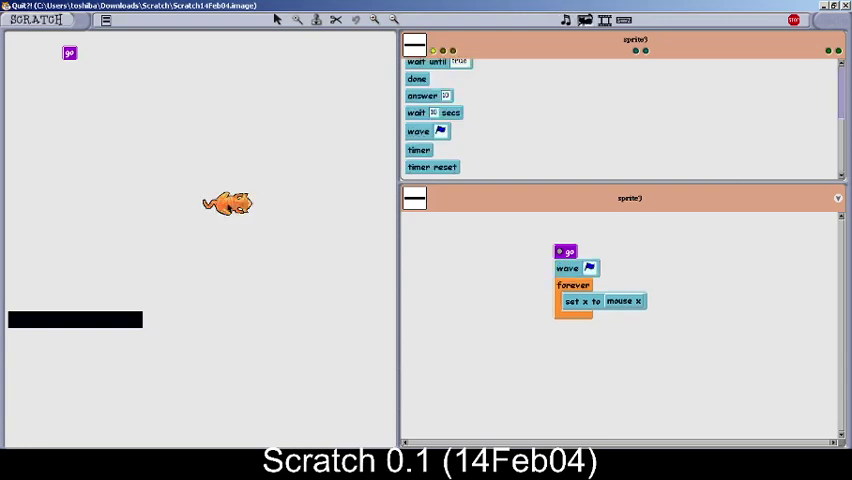
# Bring up the cat sprite's context menu to edit its image
pyautogui.rightClick(225, 200)
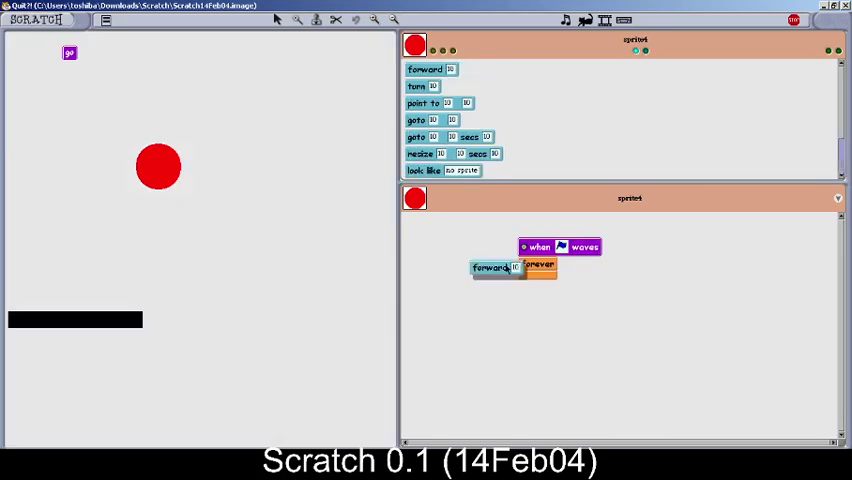
# Place the forward 10 block inside the ball's forever loop
pyautogui.moveTo(512, 268); pyautogui.dragTo(578, 276)
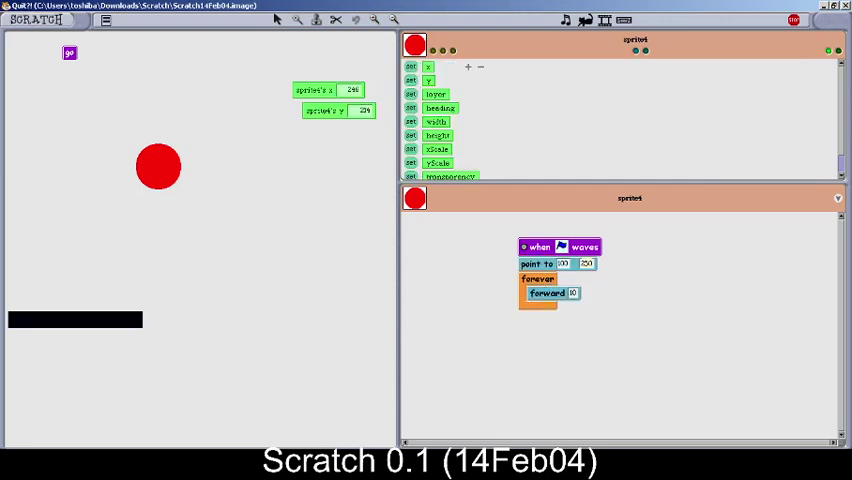
# Bring up the paddle sprite's context menu
pyautogui.rightClick(120, 315)
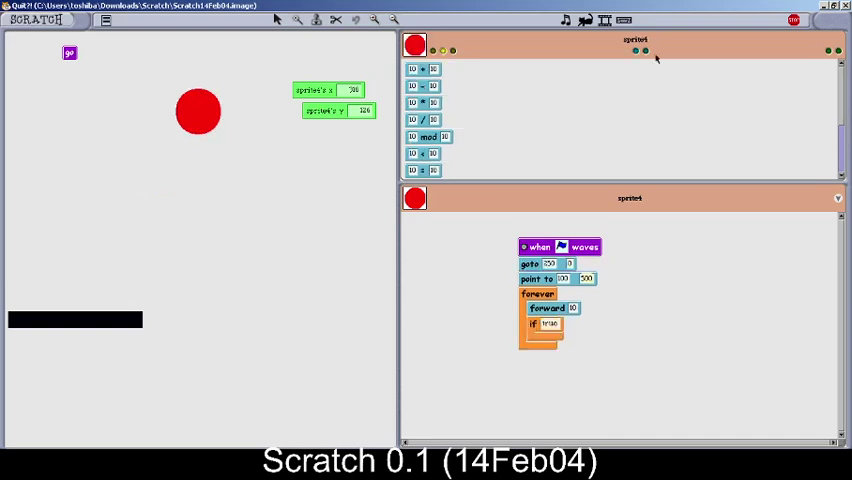
# Pull a touching-sprite condition from the Sensing palette into the script
pyautogui.click(645, 49)
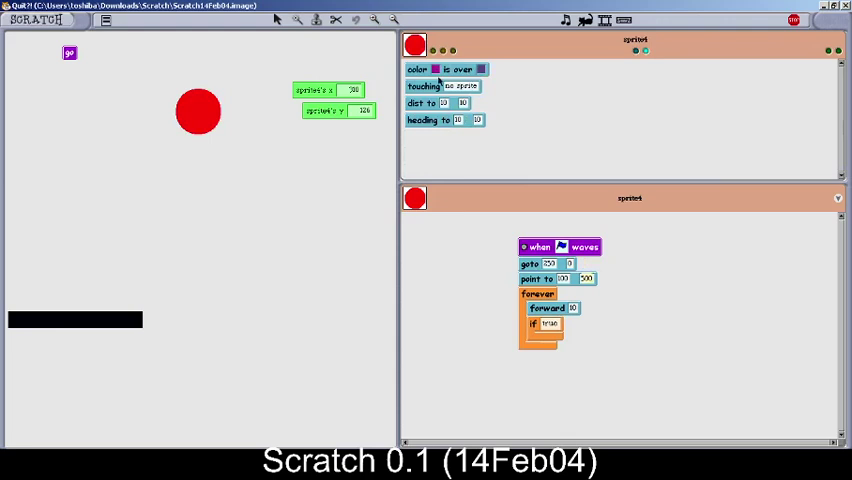
pyautogui.moveTo(425, 86); pyautogui.dragTo(478, 276)
pyautogui.write('100')
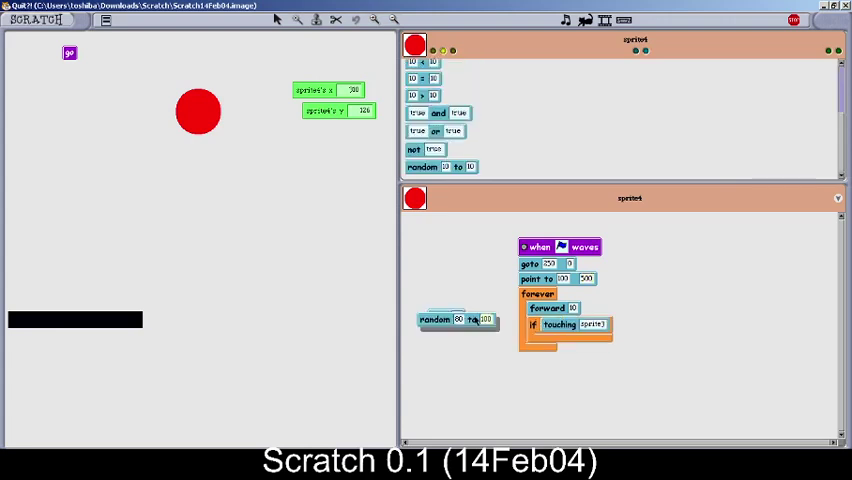
# Drop the random 80 to 100 operator into the turn block
pyautogui.moveTo(472, 320)
pyautogui.mouseDown()
pyautogui.moveTo(480, 350)
pyautogui.moveTo(462, 318)
pyautogui.moveTo(452, 330)
pyautogui.mouseUp()
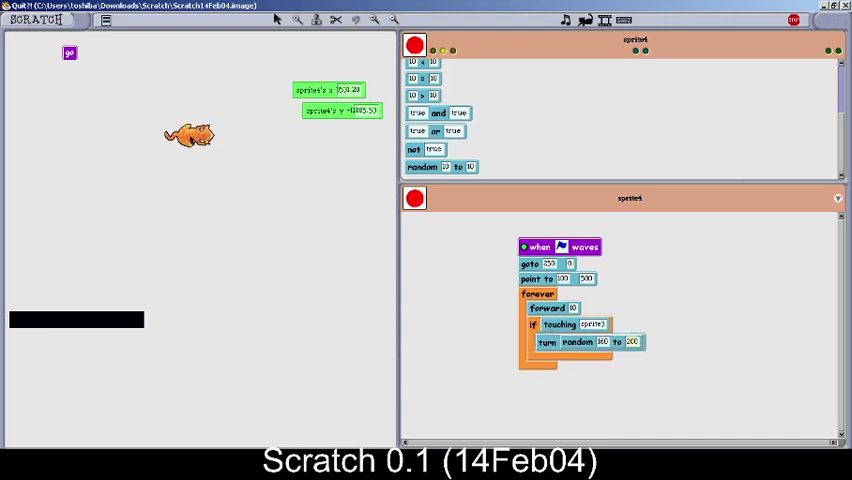
# Choose 'edit image' from the cat sprite's context menu
pyautogui.rightClick(193, 134)
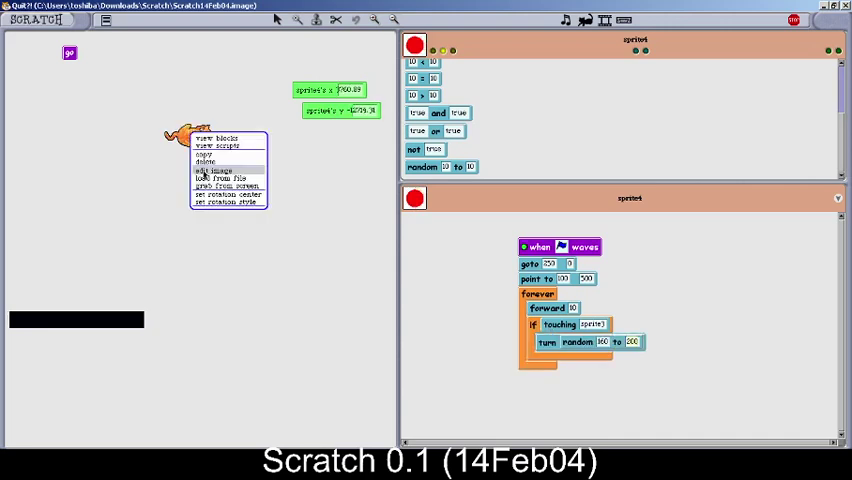
pyautogui.click(204, 171)
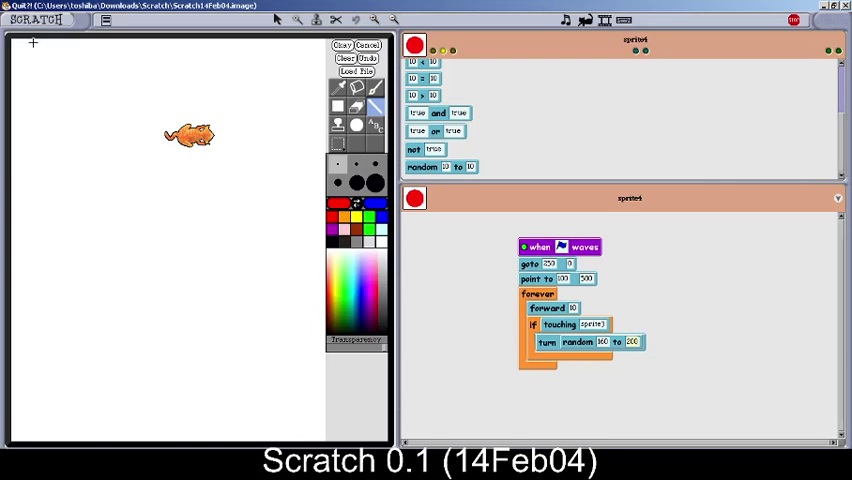